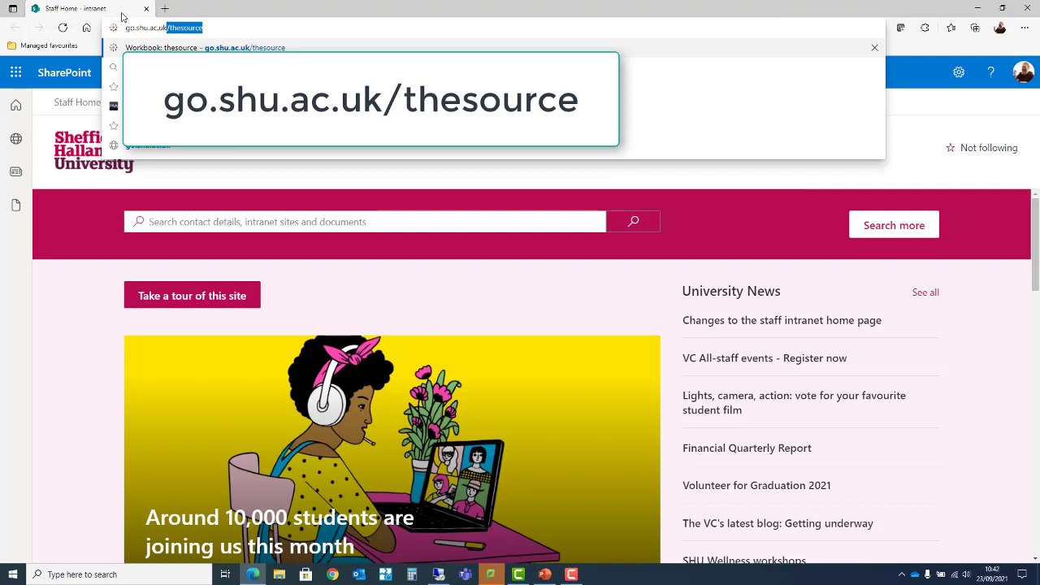
- Enter the address go.shu.ac.uk/thesource and open The Source insight and data portal from the staff intranet's link list
type("/thesouer")
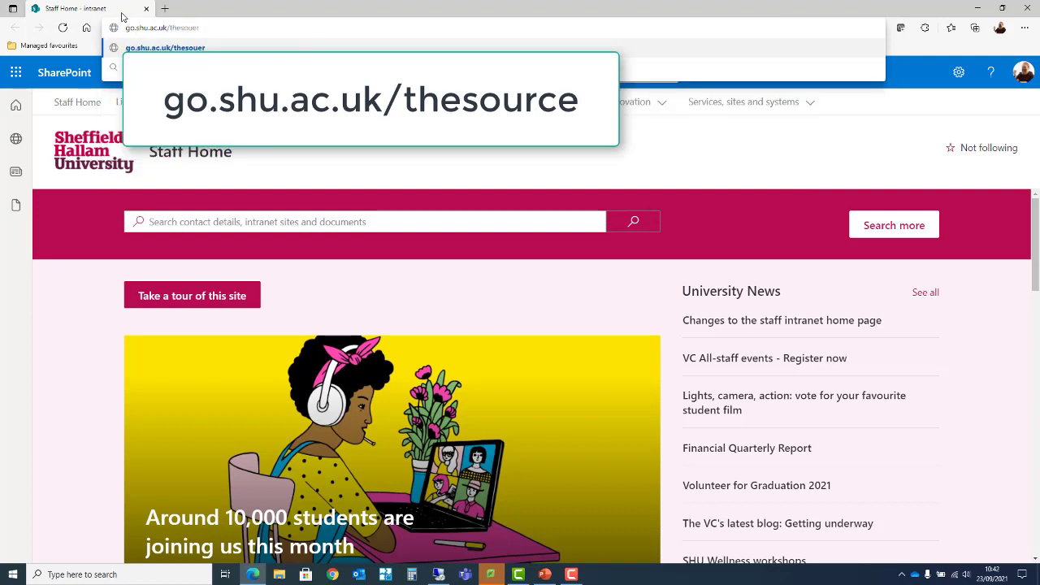
key("BackSpace")
key("BackSpace")
type("rce")
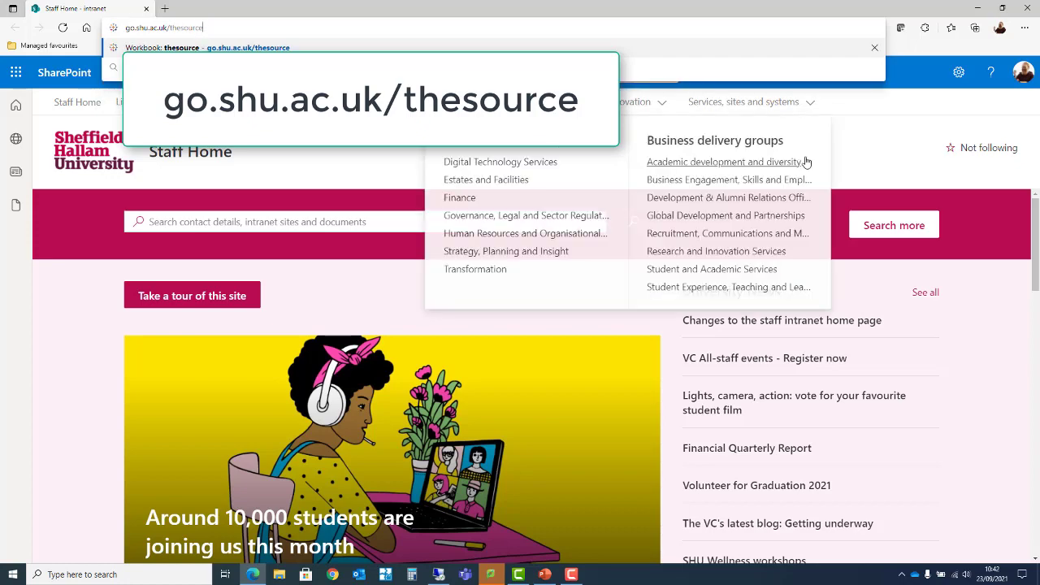
left_click_drag(1037, 202, 1037, 368)
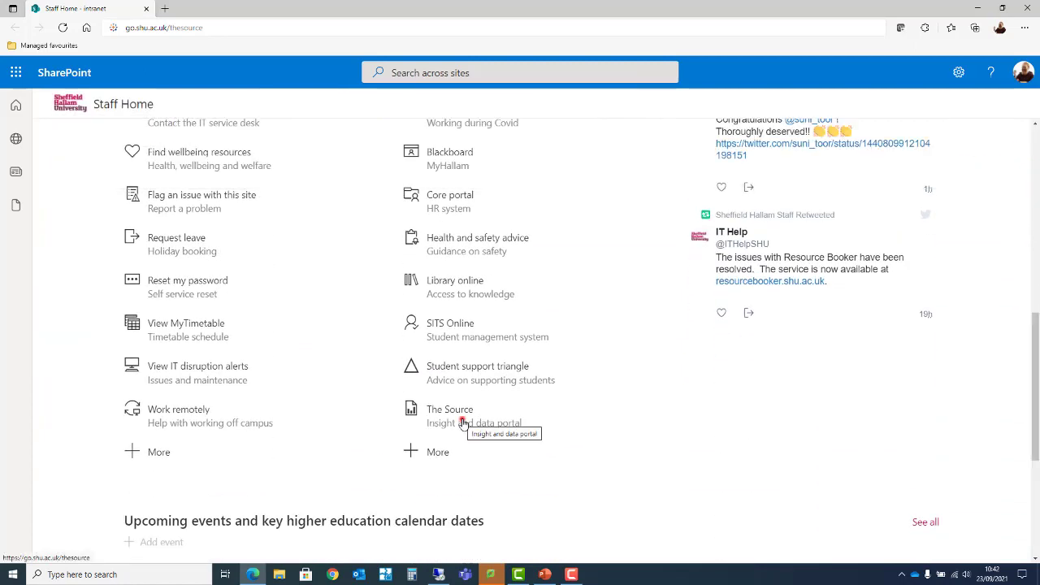
left_click(463, 424)
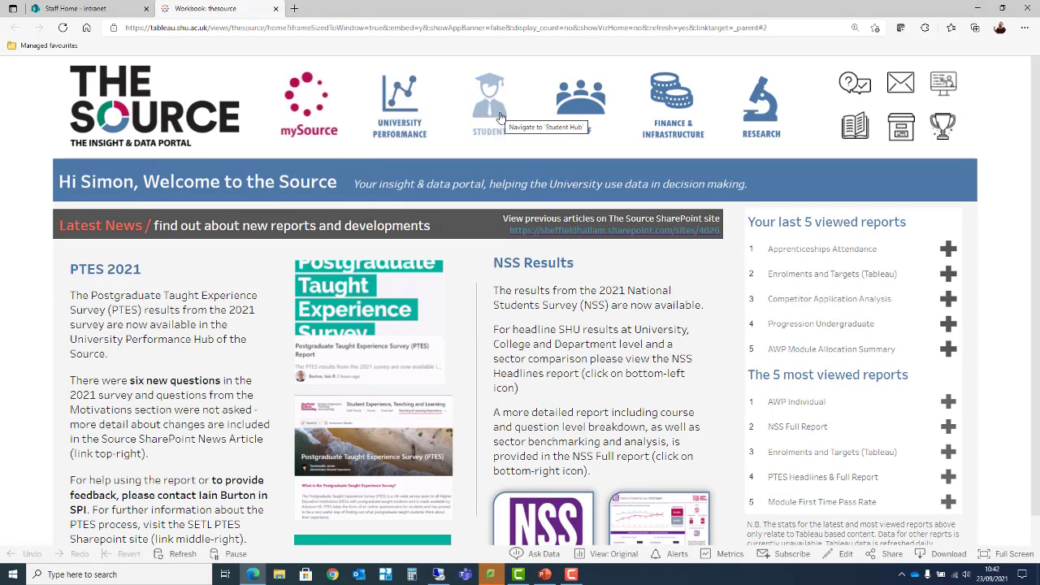
- Open the University Performance hub, check the team contact option, and open the Apprenticeships Attendance report
left_click(391, 116)
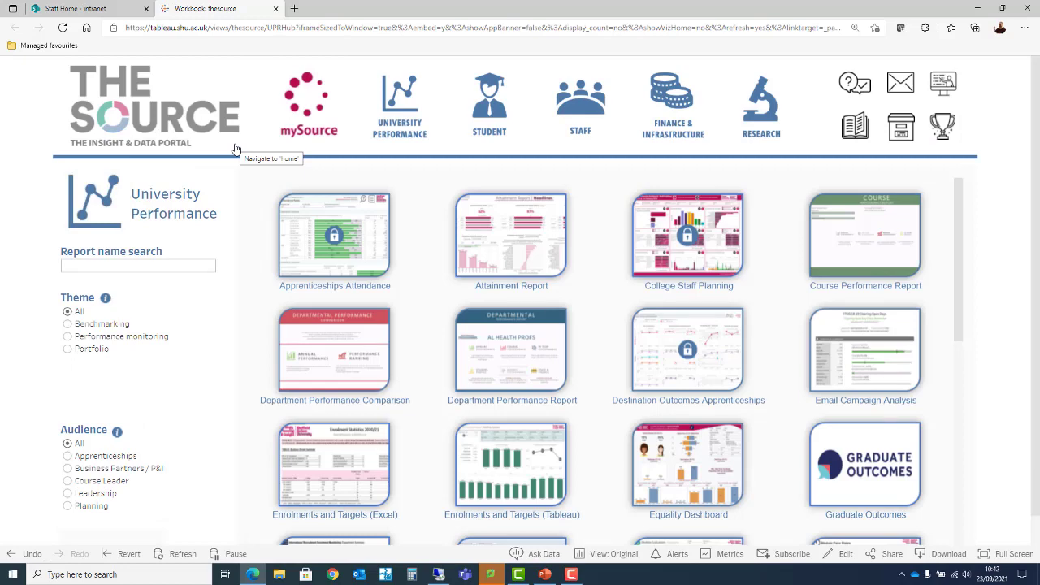
mouse_move(334, 238)
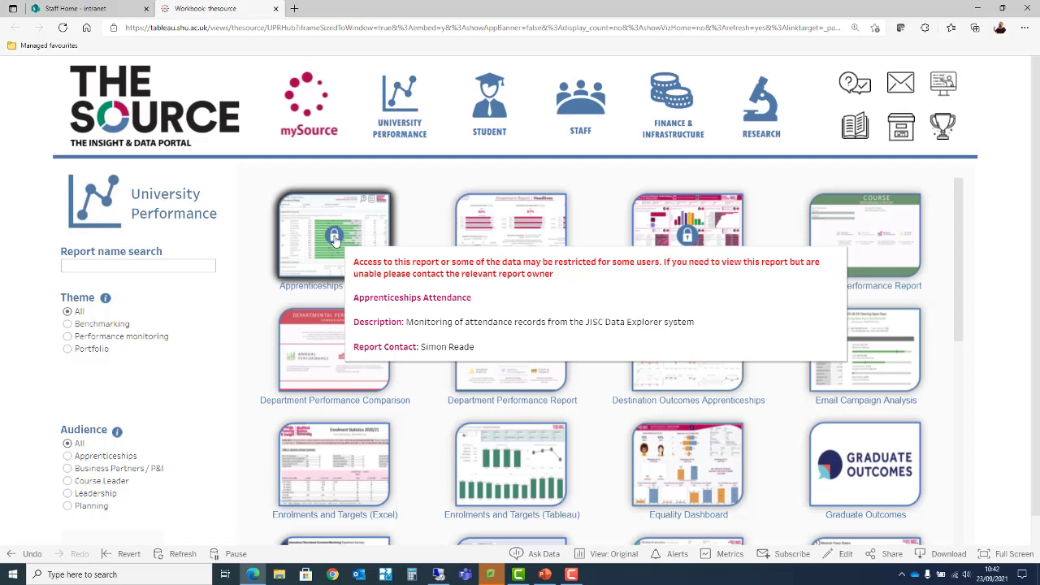
left_click(904, 88)
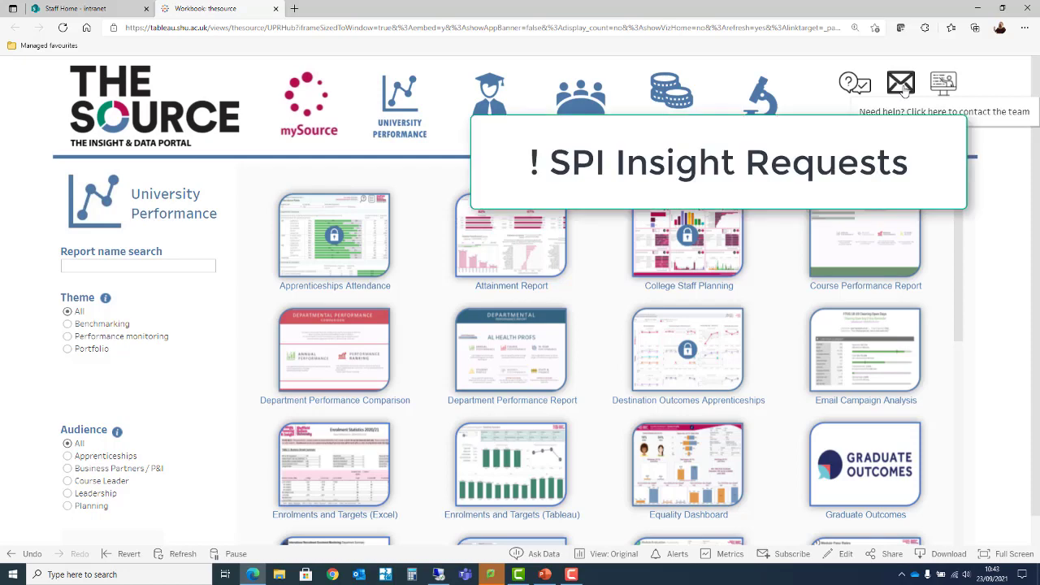
mouse_move(358, 256)
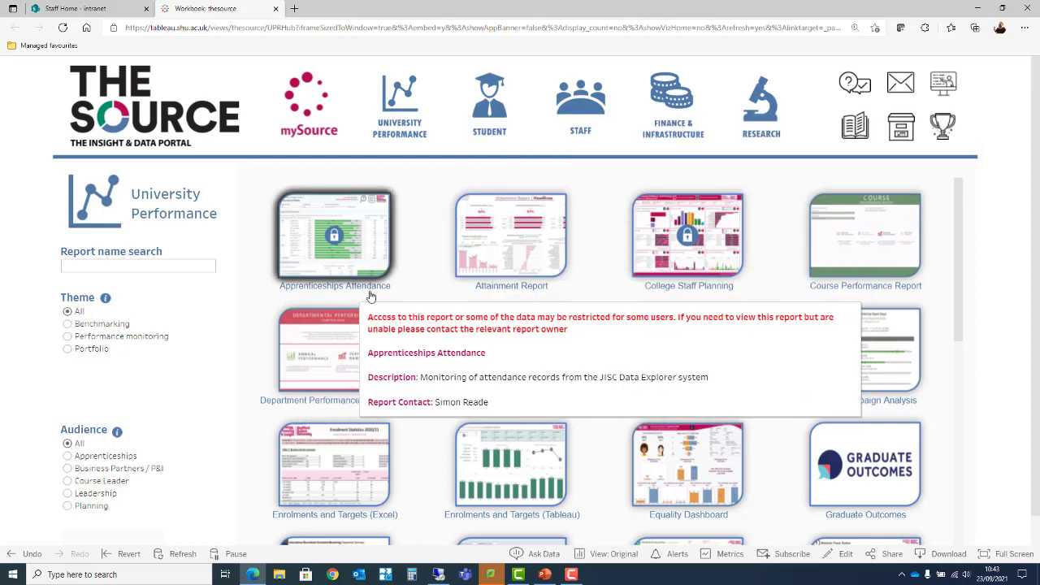
left_click(373, 243)
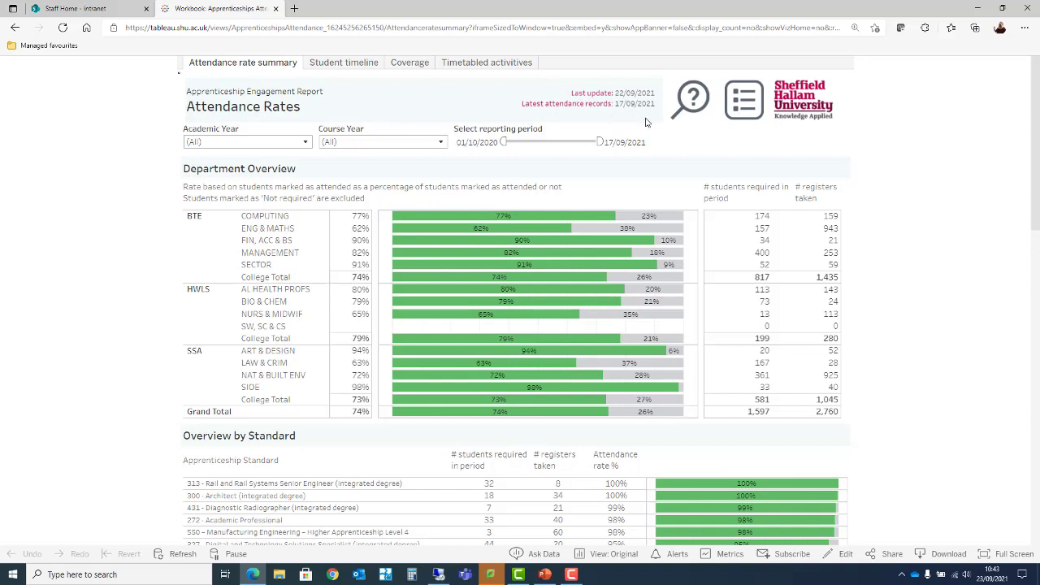
- View the report's context information and its data definitions, closing each one after reading
left_click(701, 109)
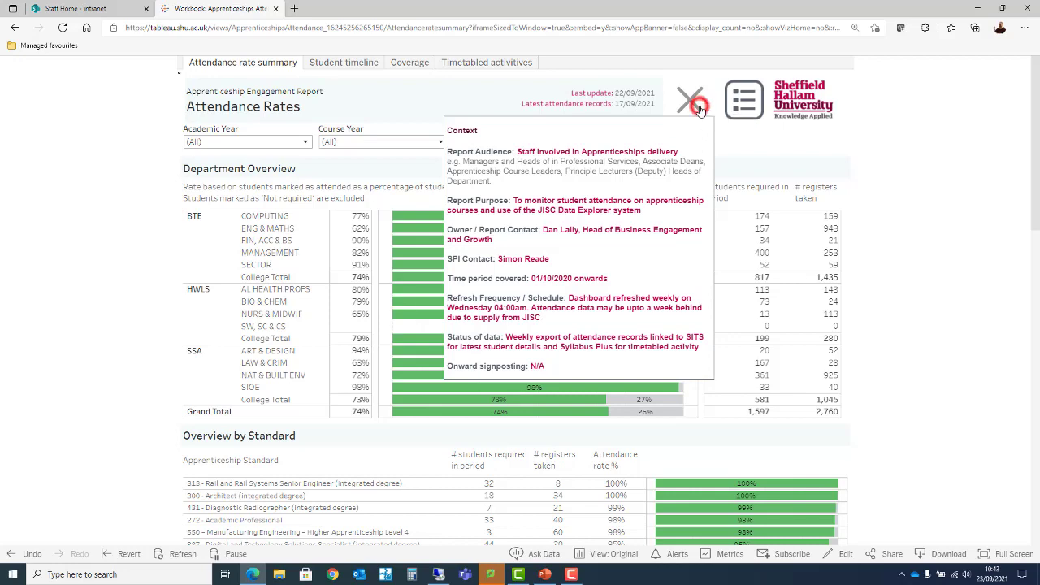
left_click(701, 109)
left_click(745, 112)
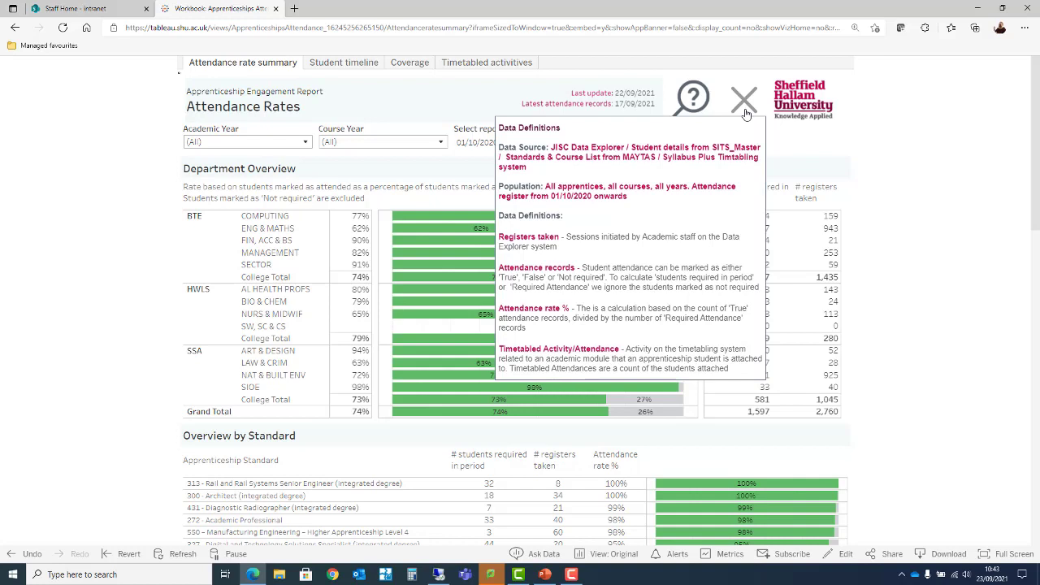
left_click(745, 111)
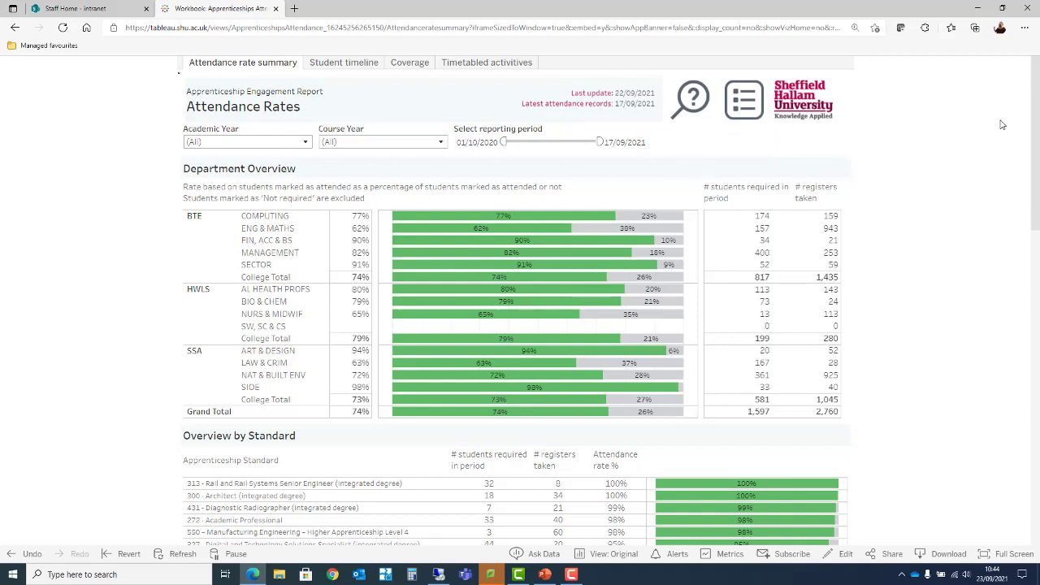
- Look through the Overview by Standard and the Course / Event / Module / Standard detail, and return to the start of the report
left_click_drag(1036, 122, 1036, 252)
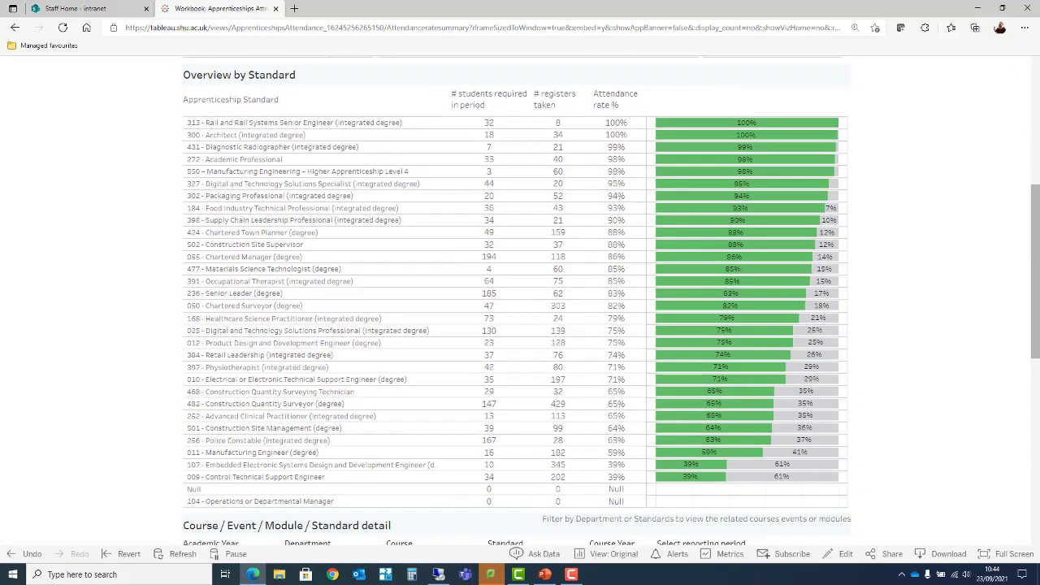
left_click(1036, 233)
scroll(1036, 232, "down", 5)
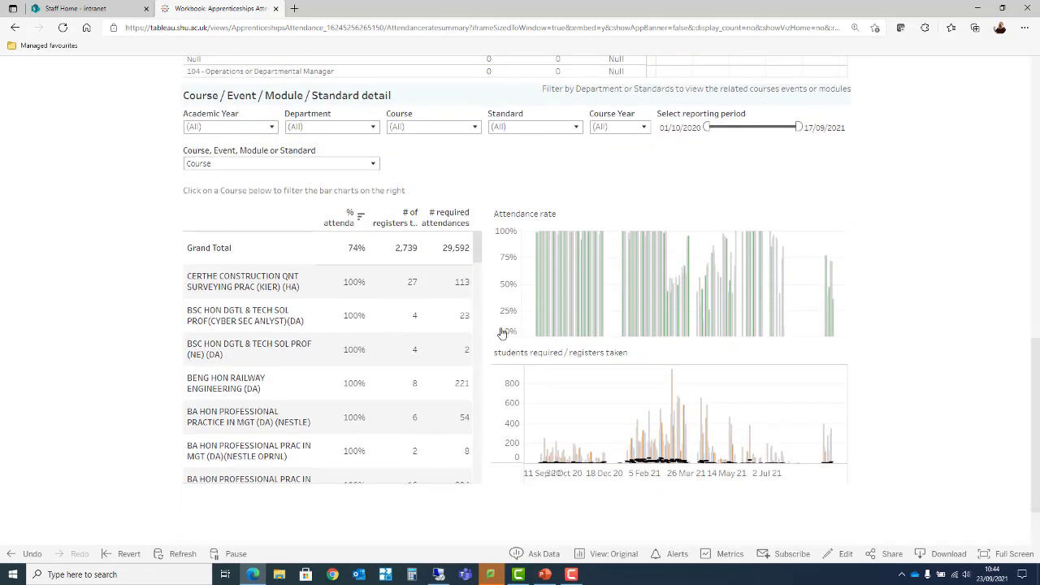
mouse_move(355, 365)
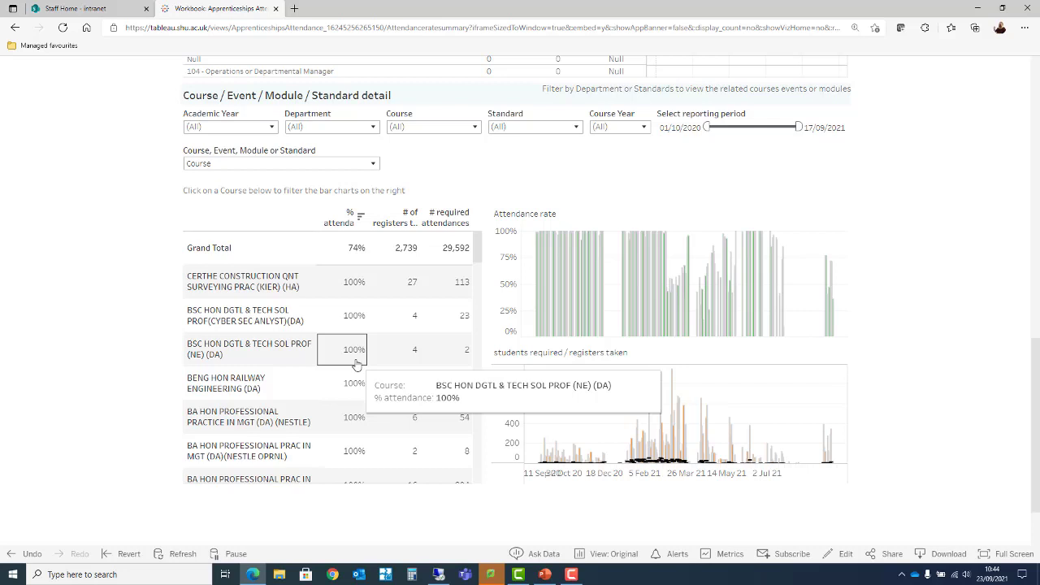
left_click(478, 252)
mouse_move(478, 253)
left_mouse_down()
mouse_move(476, 296)
mouse_move(474, 244)
left_mouse_up()
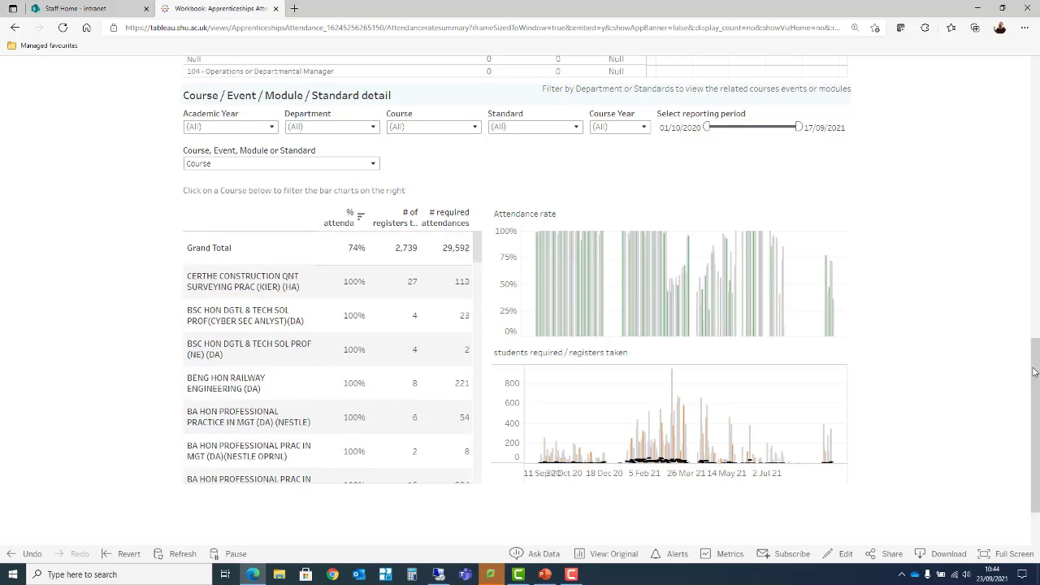
left_click_drag(1036, 371, 1007, 82)
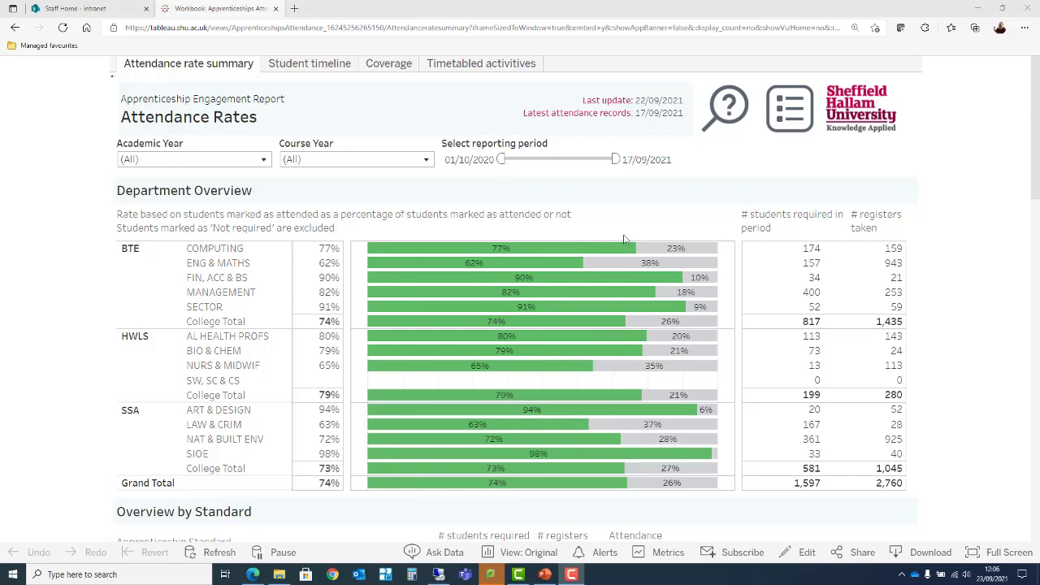
- Examine the Department Overview and the attendance rates in the Overview by Standard
mouse_move(307, 263)
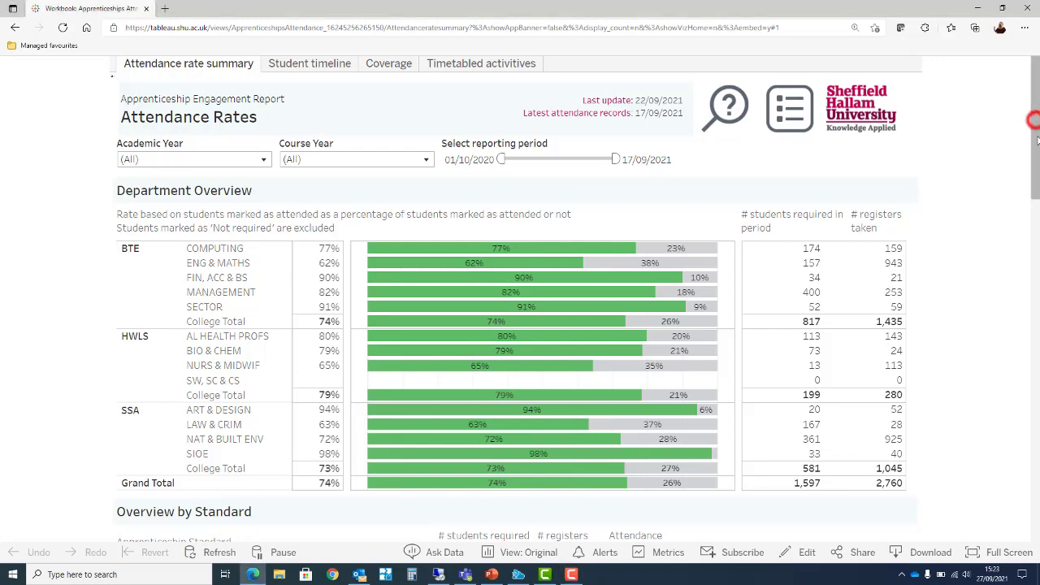
left_click_drag(1032, 120, 1037, 330)
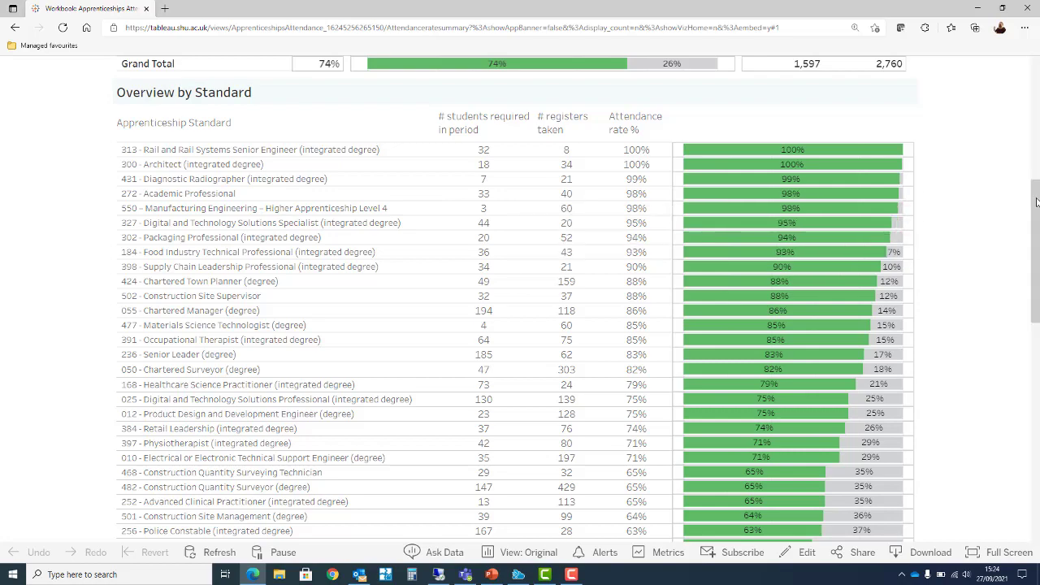
left_click_drag(1037, 200, 1036, 362)
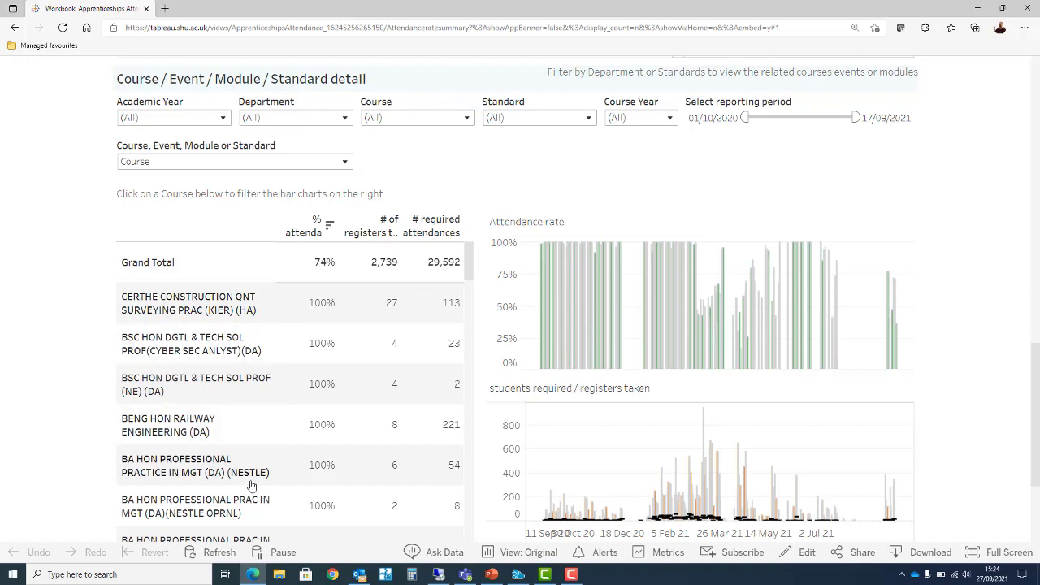
- Examine the breakdown options, the attendance and registers charts, and the course list in the detail section
left_click(158, 163)
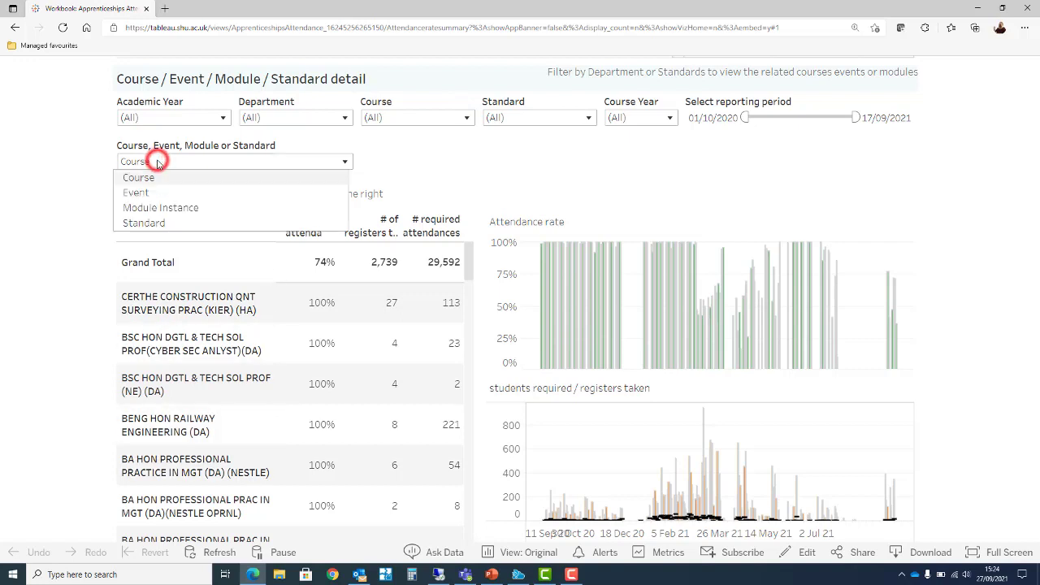
left_click(159, 162)
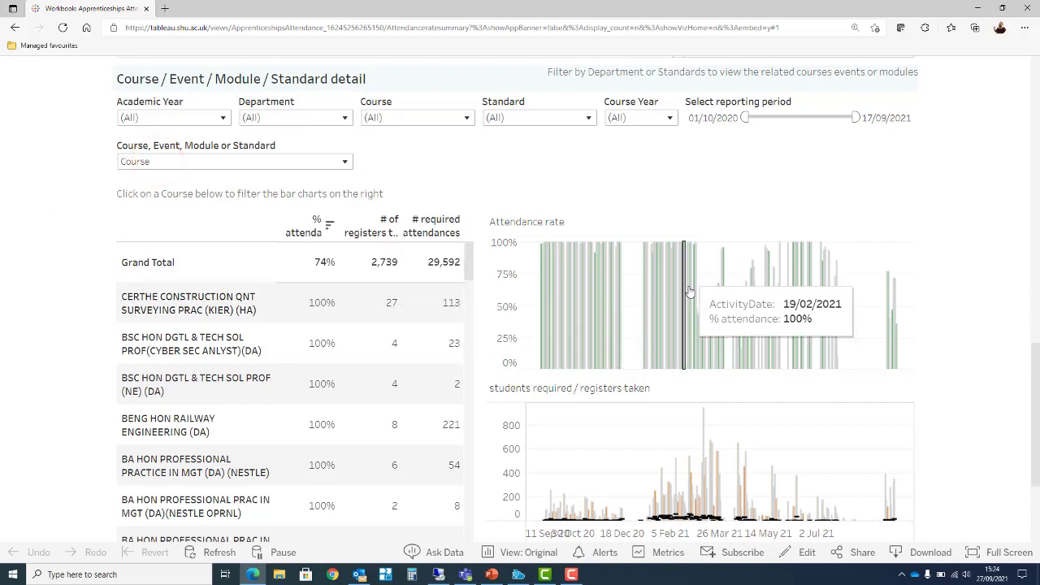
mouse_move(691, 303)
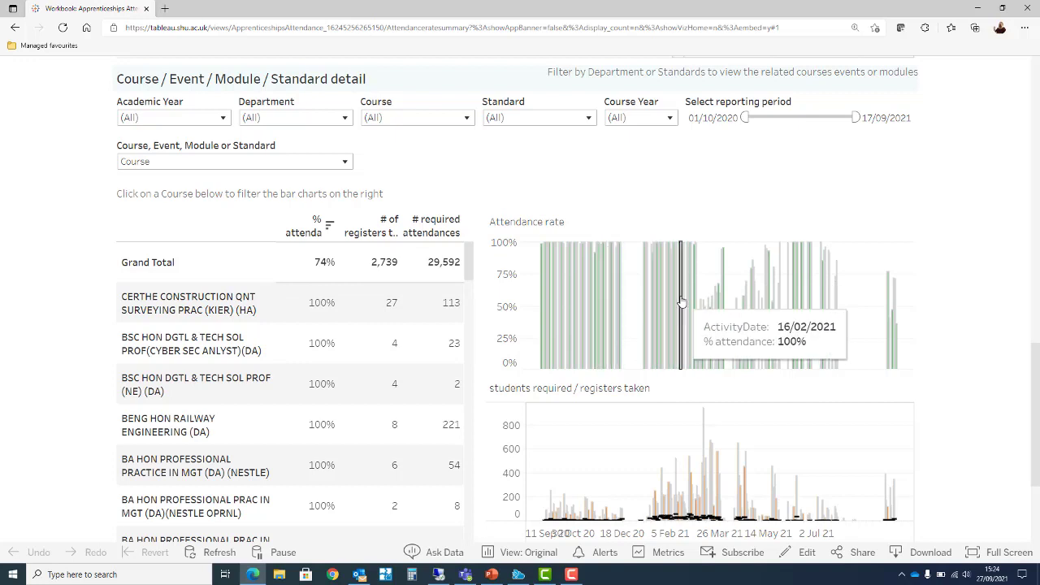
mouse_move(569, 517)
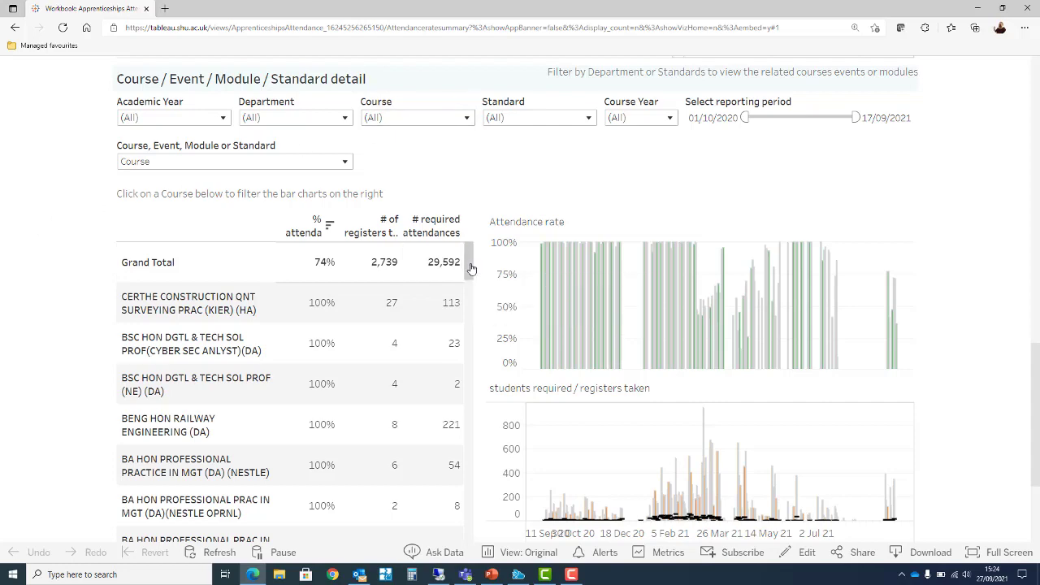
left_click_drag(471, 270, 484, 501)
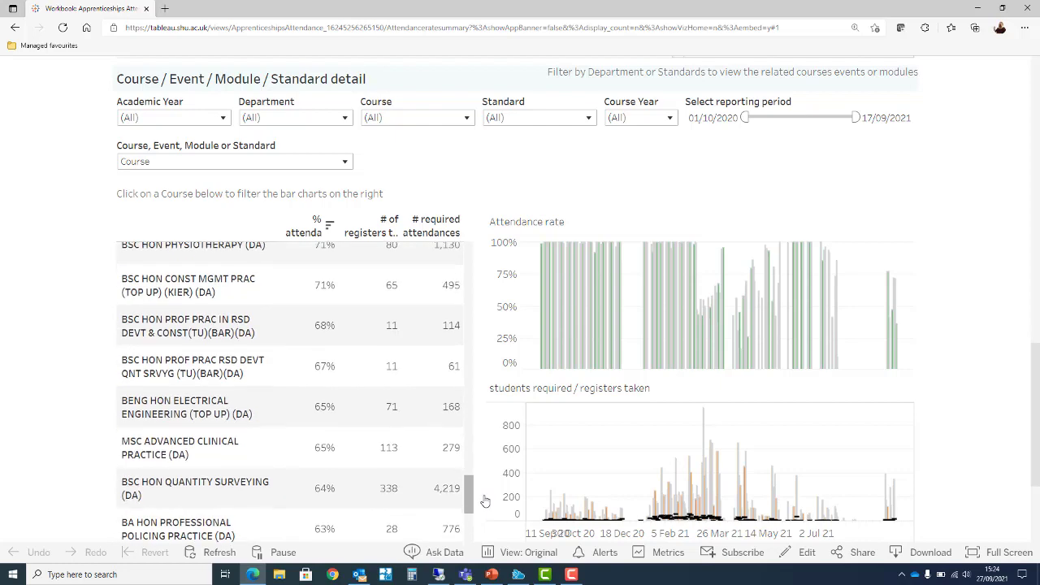
scroll(475, 496, "down", 4)
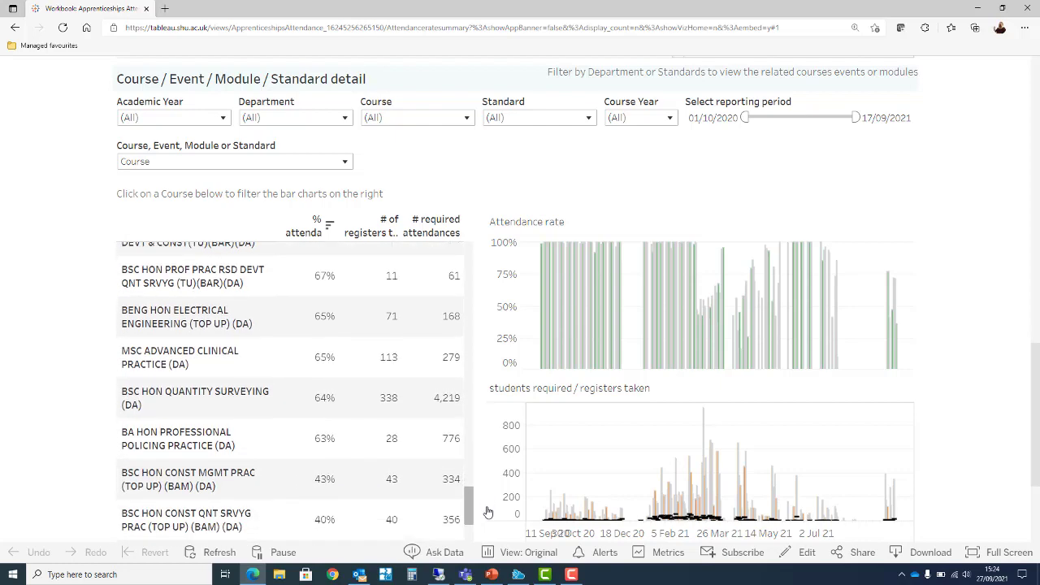
- Clear all courses from the Course filter, search for "polic" and select only BA HON PROFESSIONAL POLICING PRACTICE (DA)
left_click(399, 119)
left_click(371, 150)
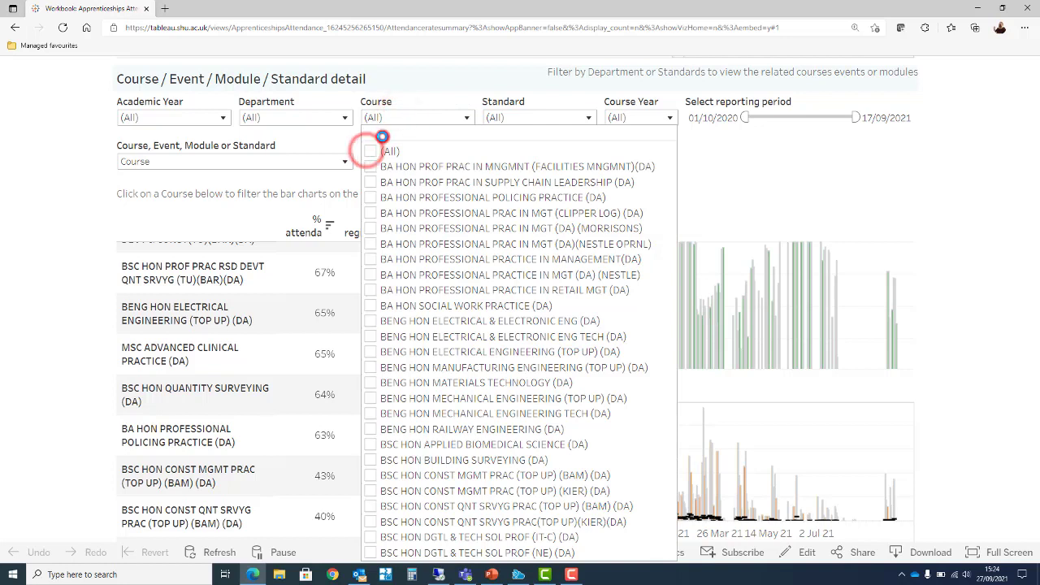
left_click(382, 137)
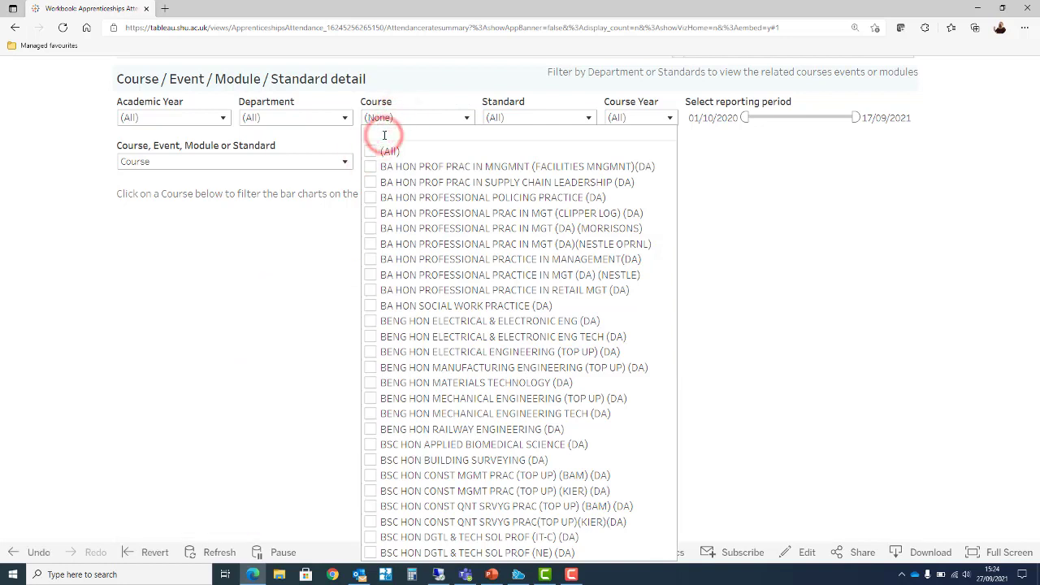
type("polic")
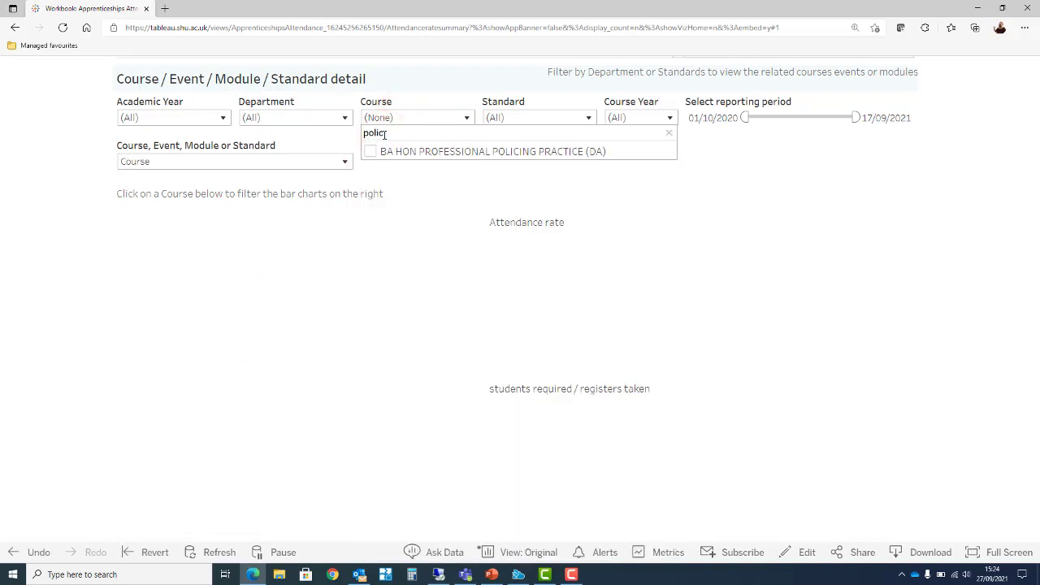
left_click(371, 152)
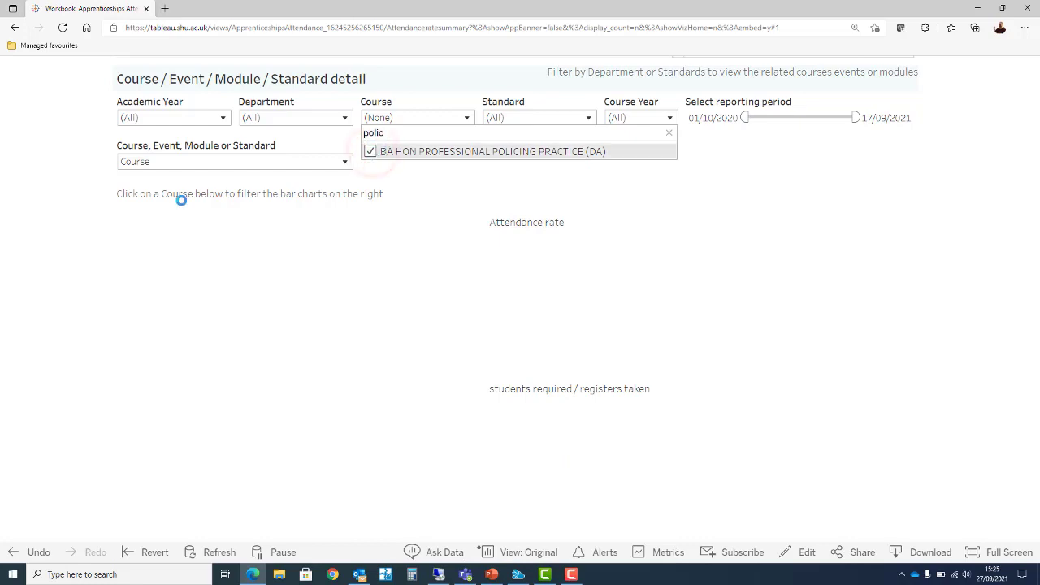
left_click(159, 160)
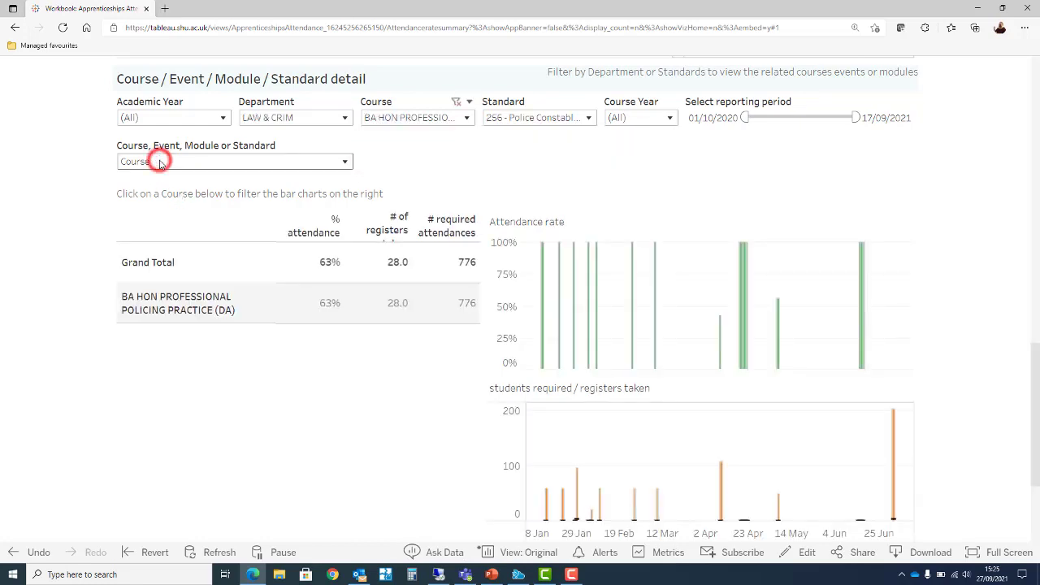
- Switch the detail breakdown to Event and inspect the event list and the registers chart bar for 02/07/2021
left_click(172, 162)
left_click(143, 192)
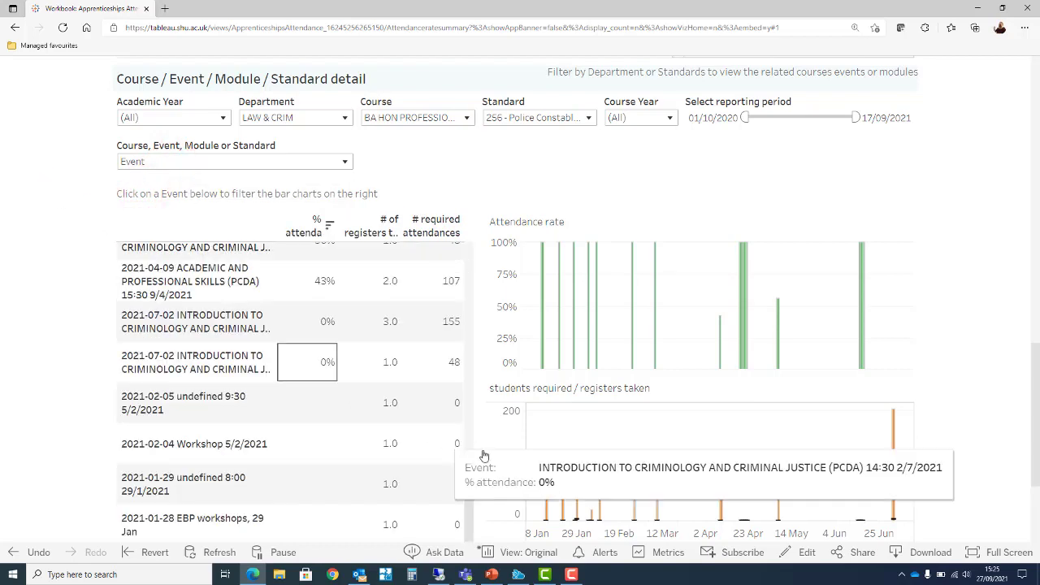
mouse_move(469, 478)
left_mouse_down()
mouse_move(471, 283)
mouse_move(471, 480)
left_mouse_up()
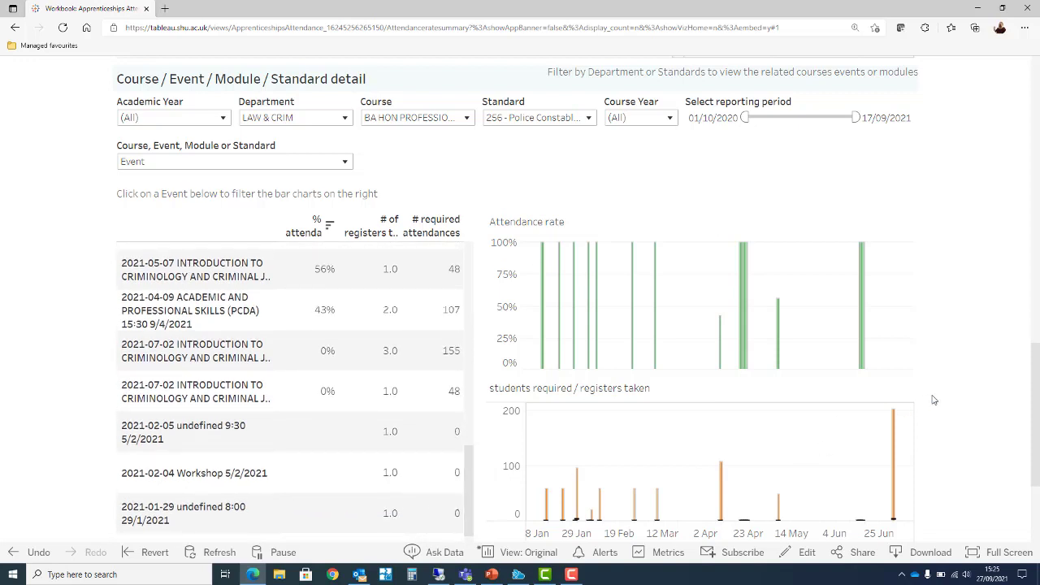
mouse_move(894, 467)
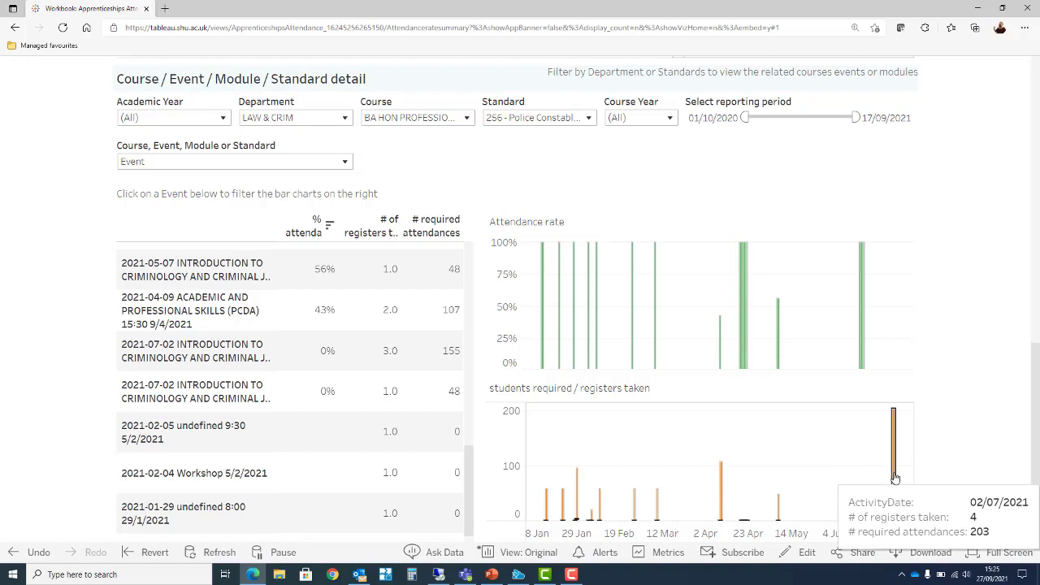
mouse_move(894, 371)
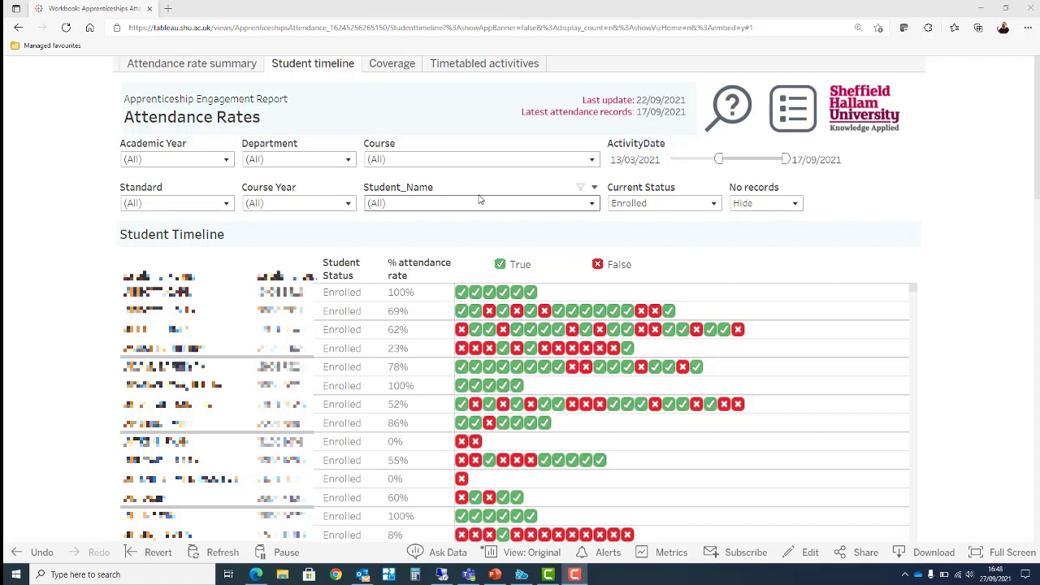
- Check the Current Status options for the Student Timeline and set the No records filter to Show
left_click(669, 204)
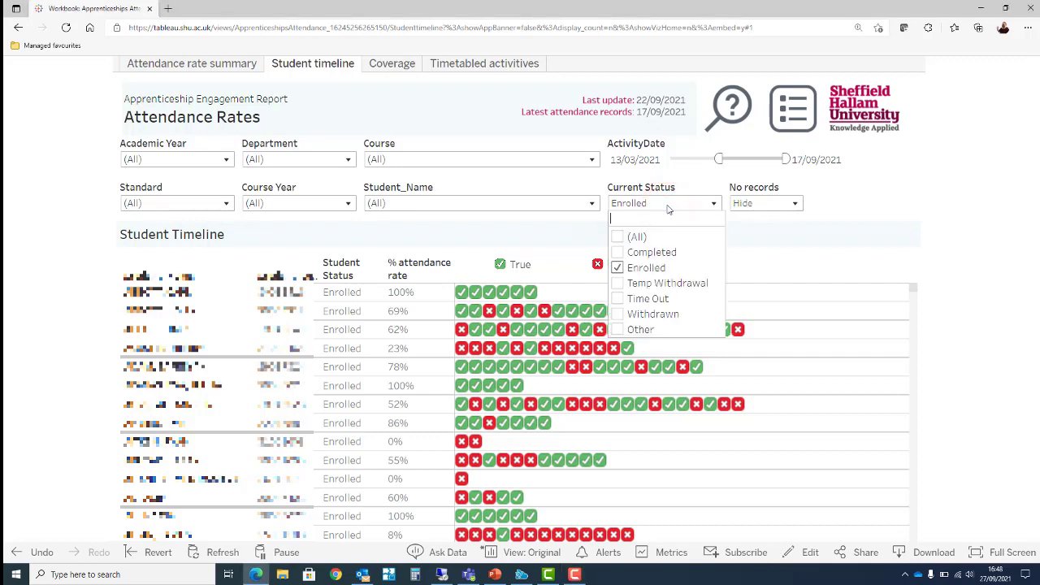
left_click(668, 208)
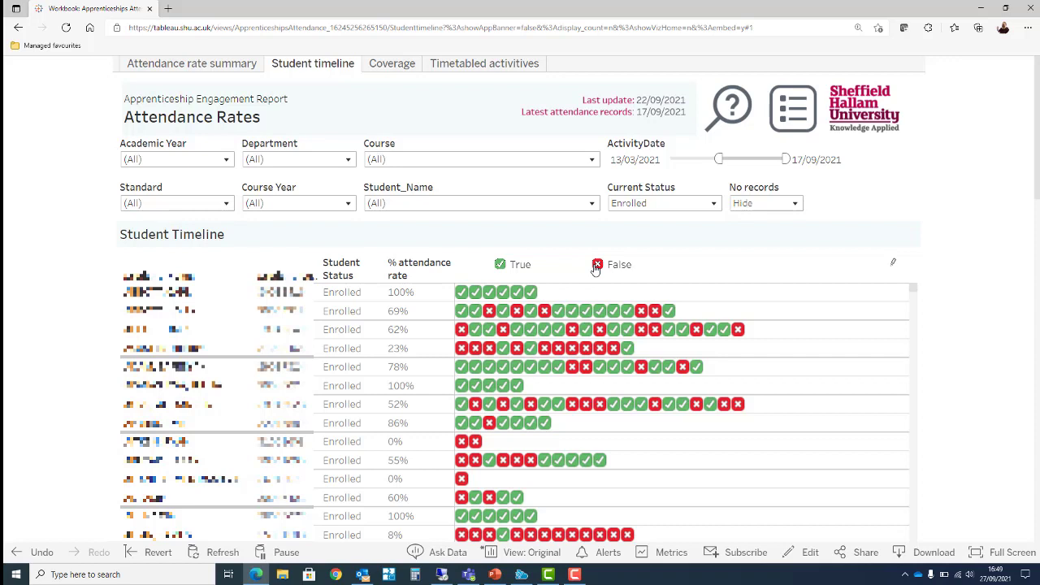
left_click(761, 205)
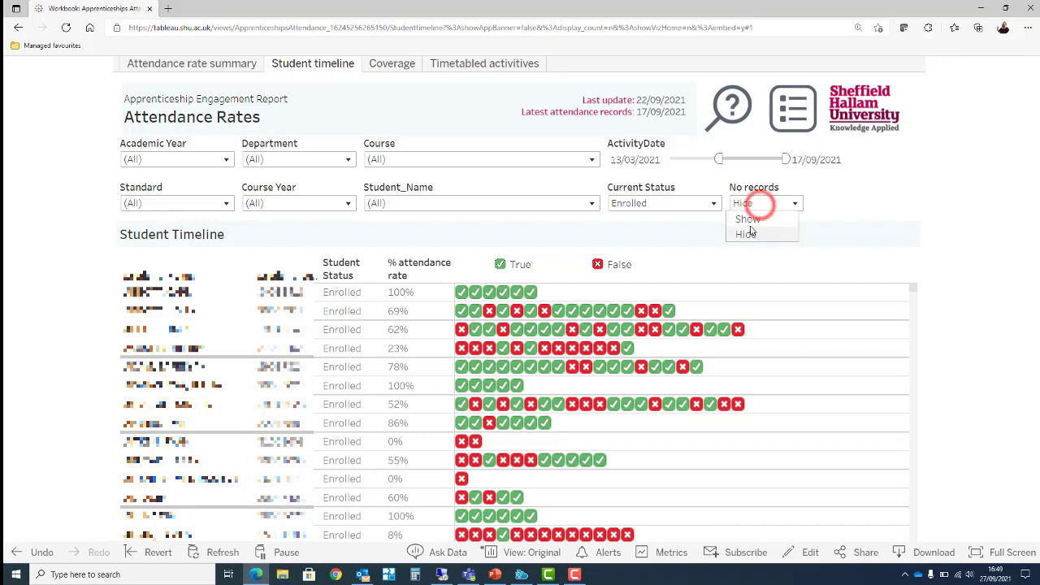
left_click(749, 219)
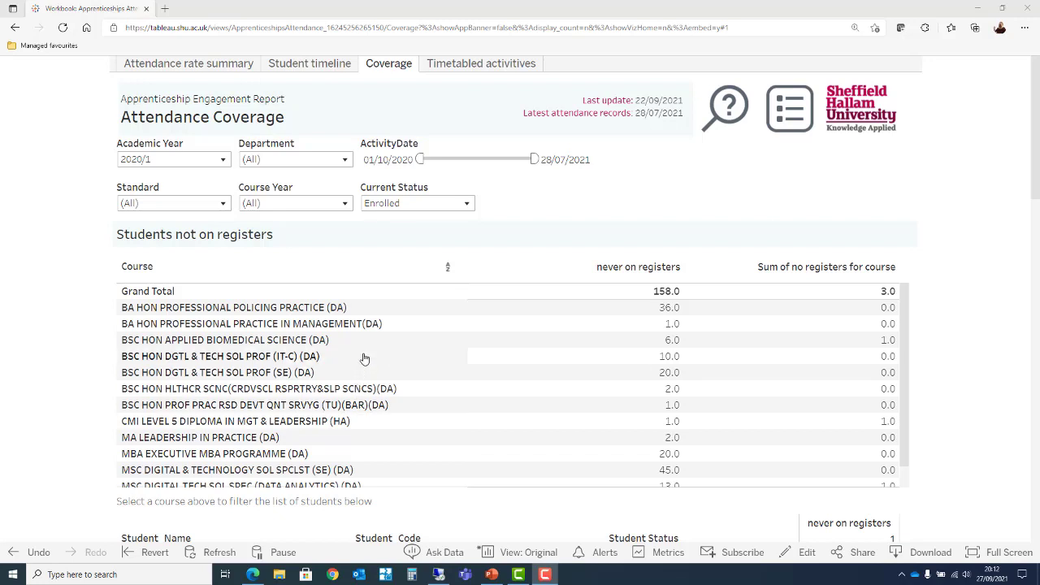
- Inspect the Students not on registers table and filter the student list to BSC HON DGTL & TECH SOL PROF (IT-C) (DA)
mouse_move(882, 345)
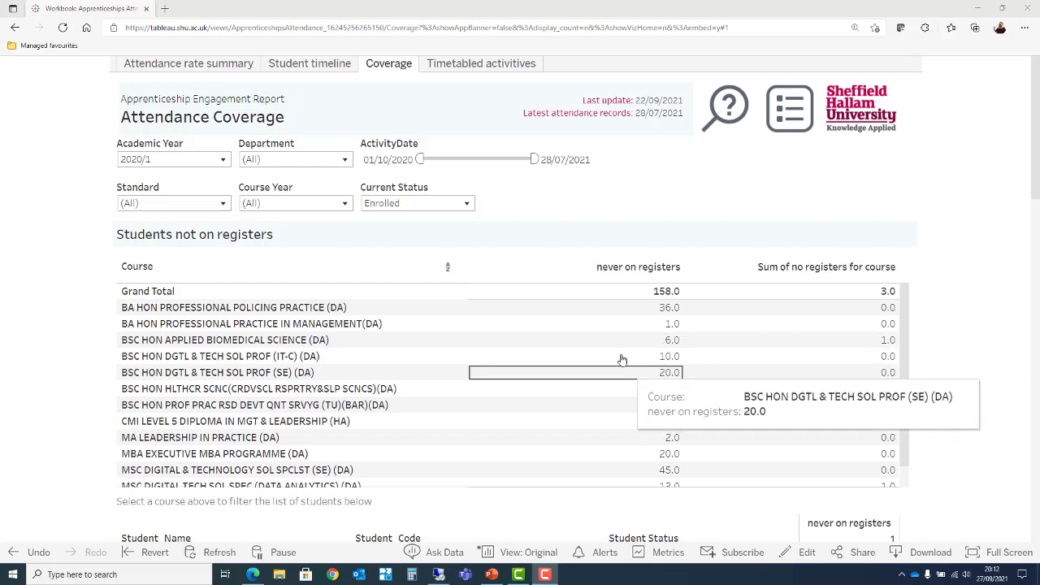
mouse_move(617, 351)
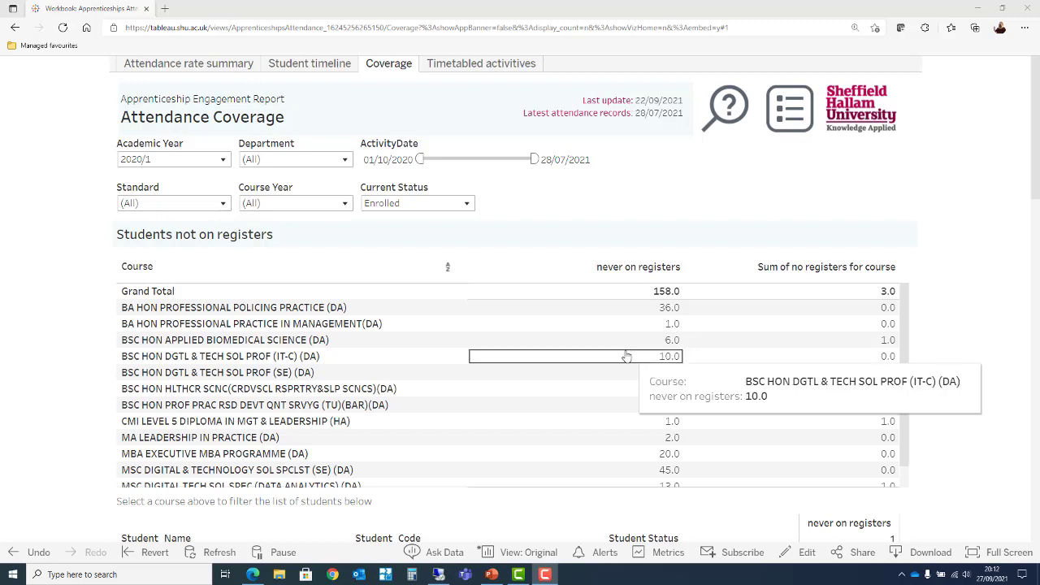
left_click(278, 357)
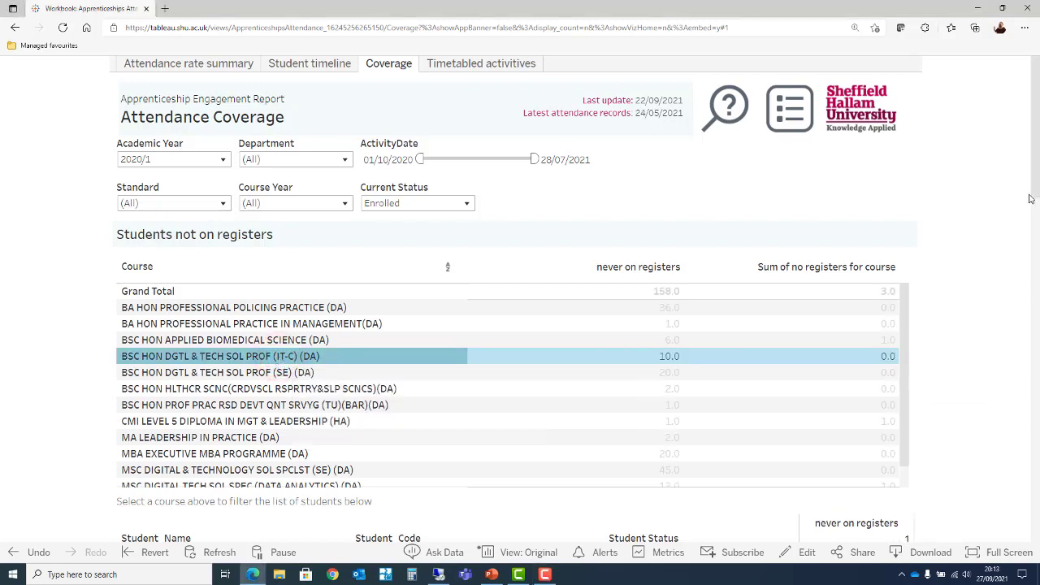
left_click_drag(1033, 185, 1039, 317)
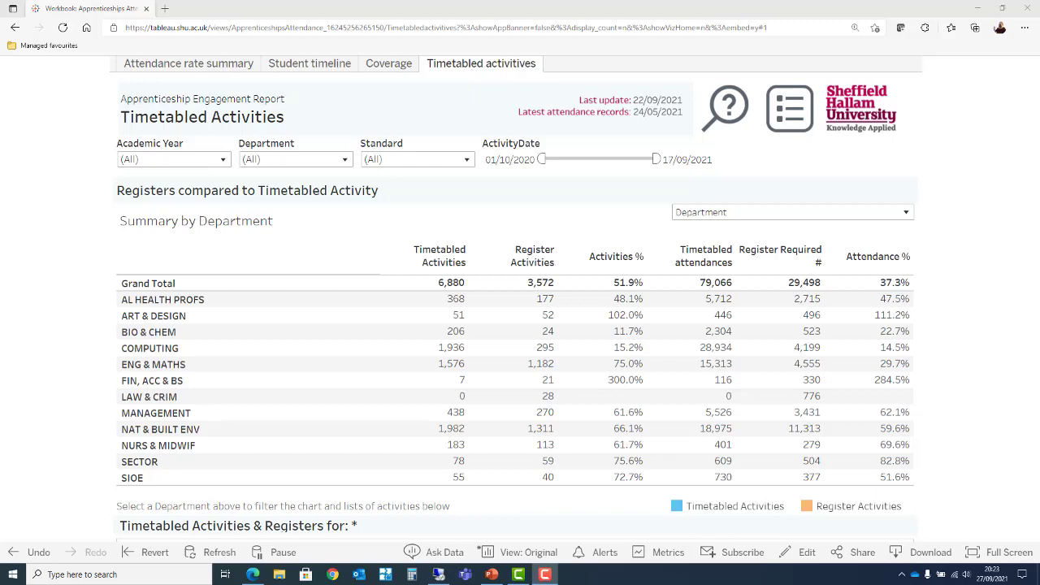
- Examine the Timetabled Activities summary's breakdown options and compare timetabled and register figures by department
left_click(773, 213)
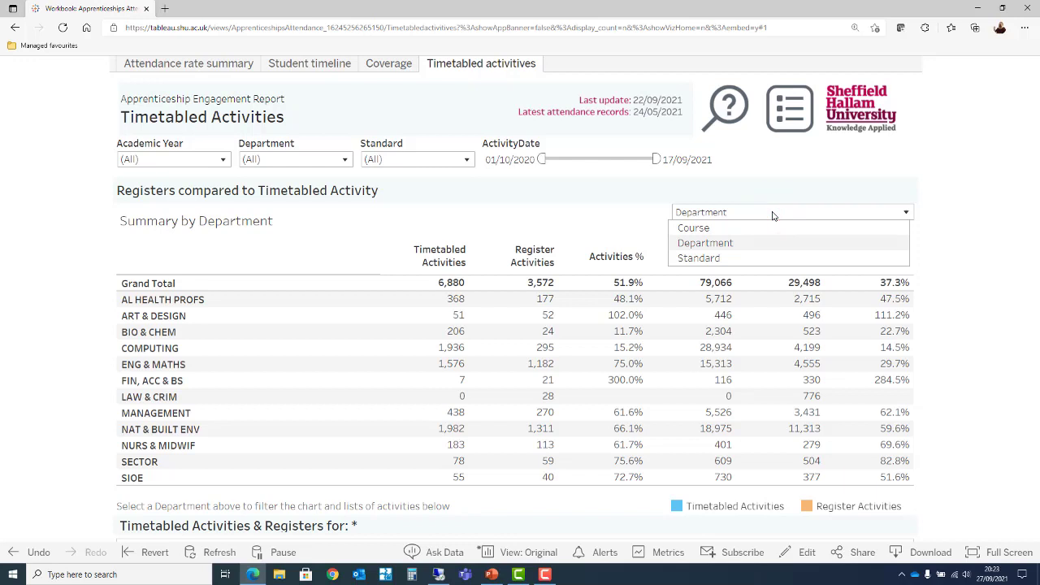
left_click(610, 216)
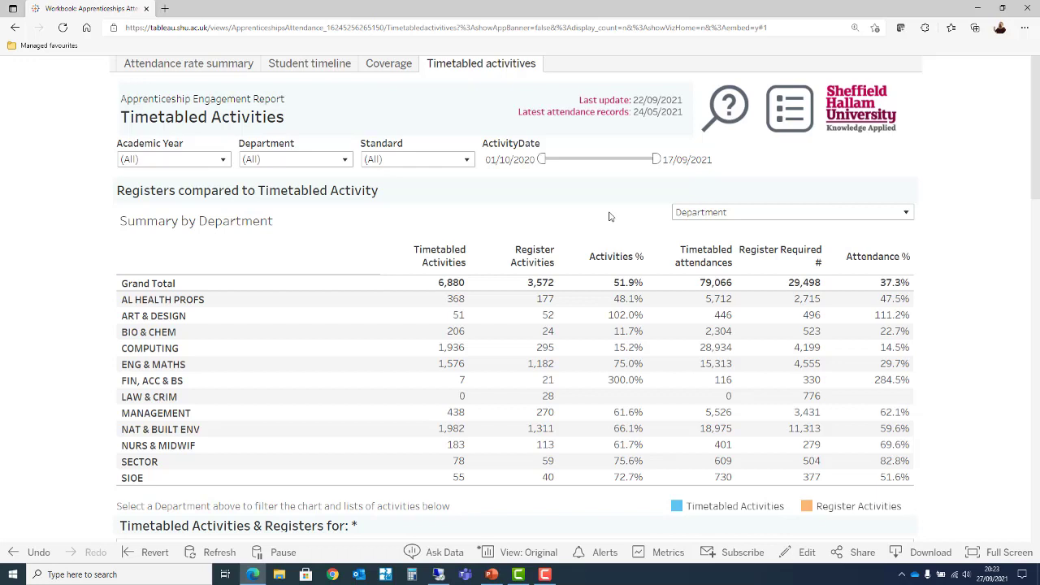
mouse_move(469, 284)
mouse_move(549, 293)
mouse_move(704, 299)
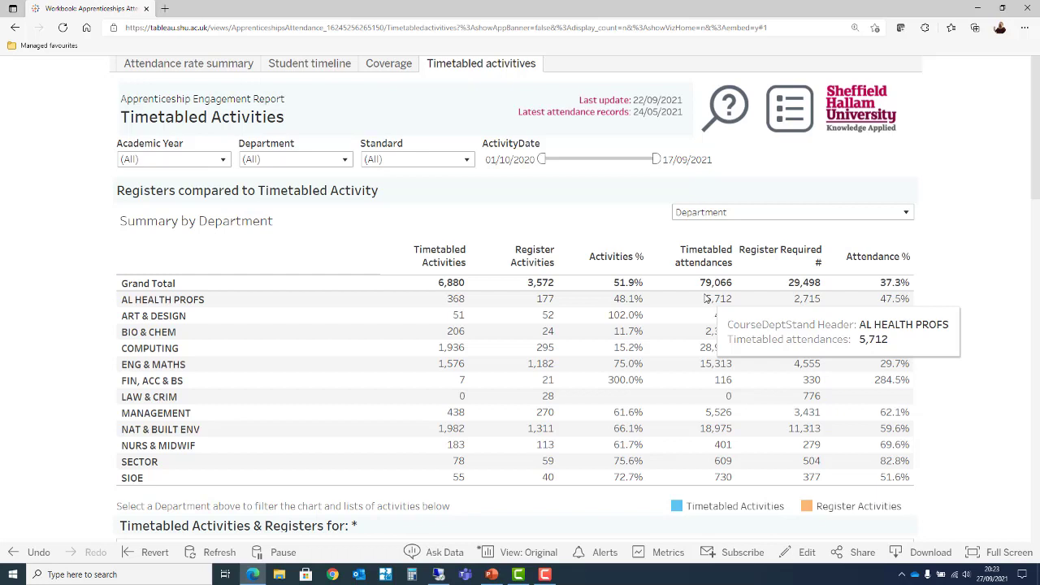
mouse_move(795, 299)
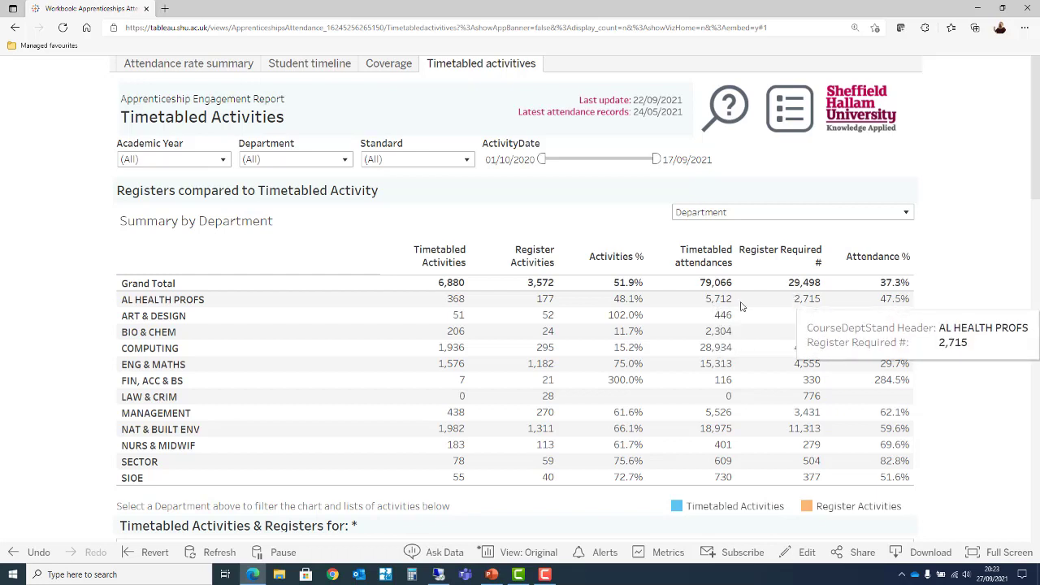
mouse_move(621, 307)
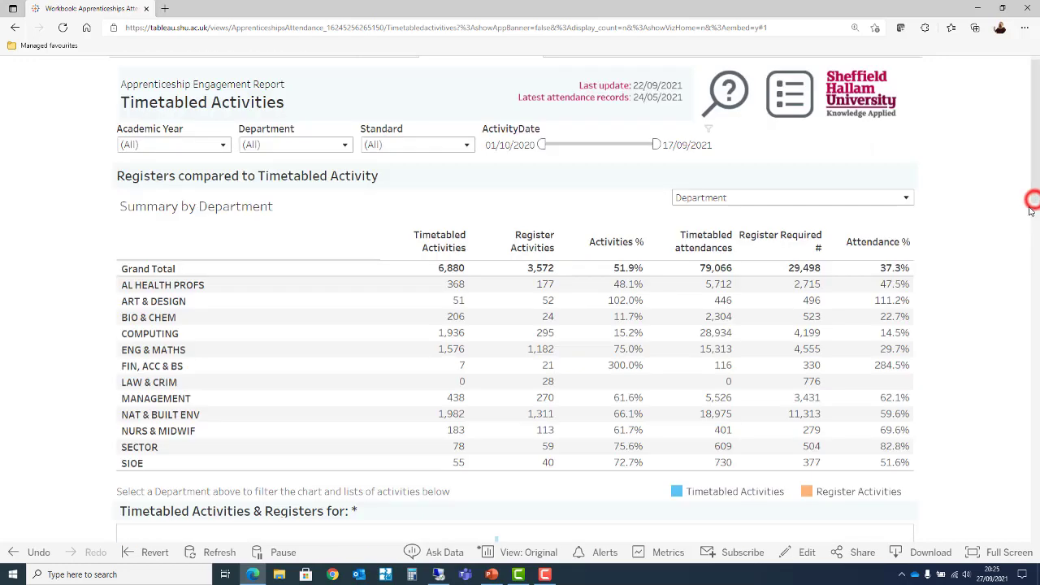
- Filter the timetabled activities to the SIOE department and examine its activities and registers chart and activity list
scroll(149, 484, "up", 1)
left_click(149, 481)
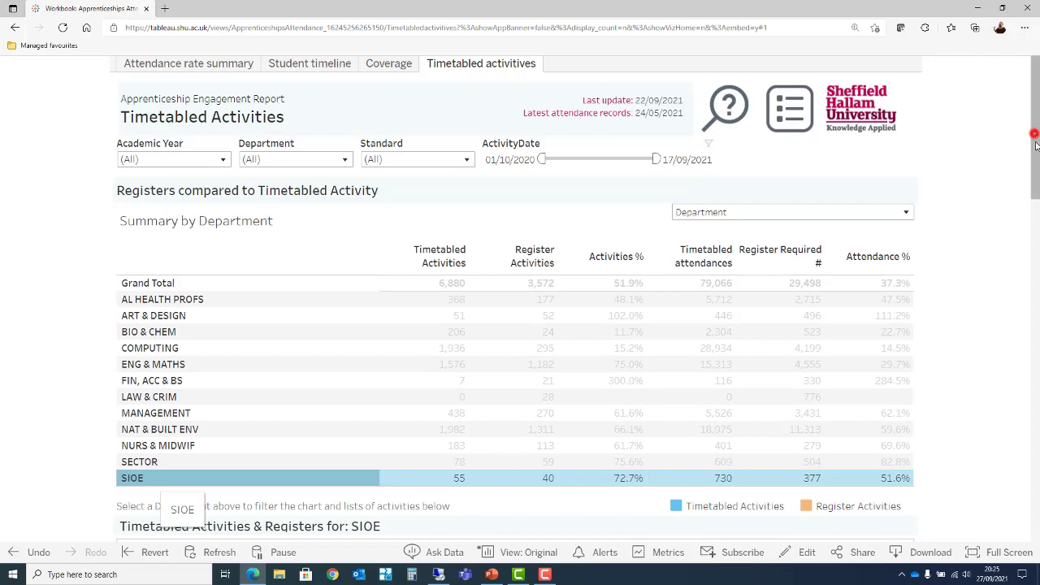
left_click_drag(1035, 144, 1035, 264)
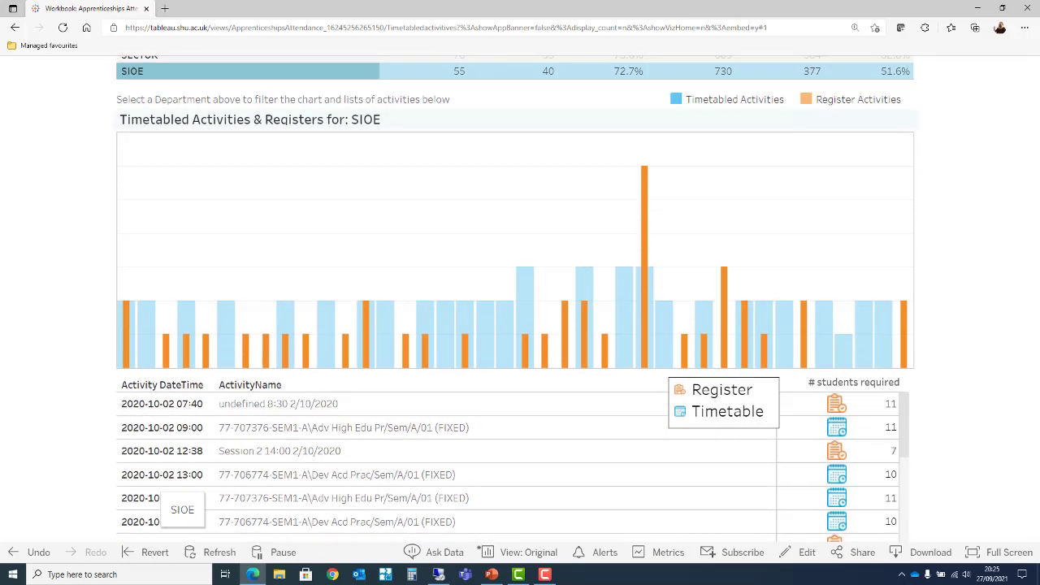
mouse_move(793, 315)
mouse_move(830, 313)
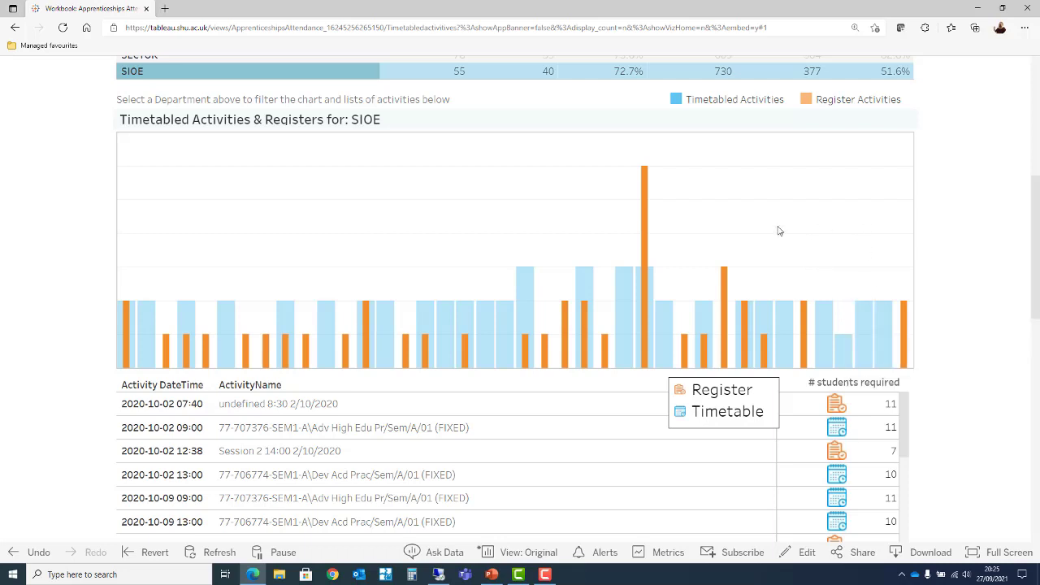
mouse_move(648, 192)
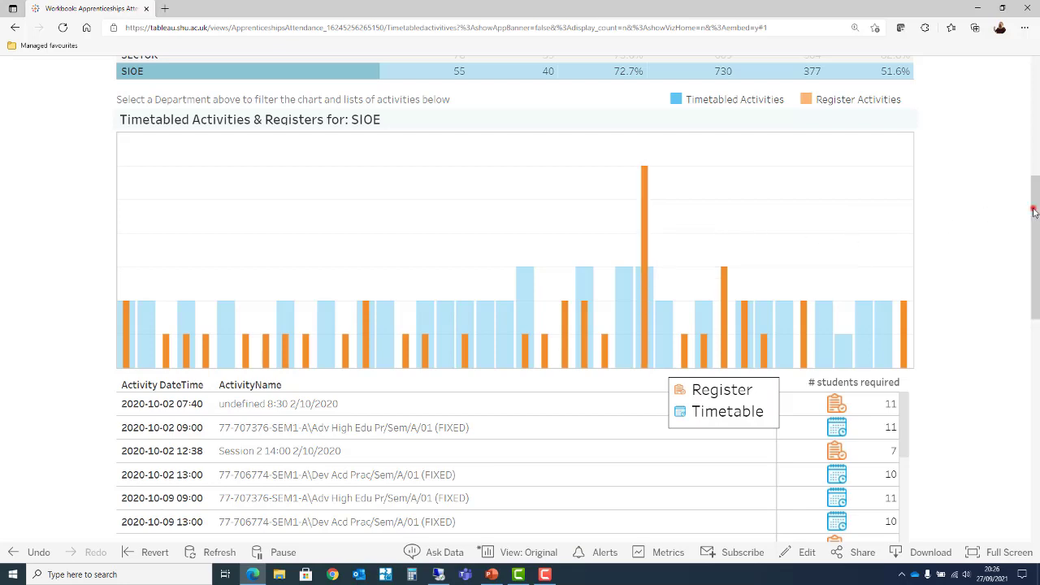
scroll(1034, 212, "down", 3)
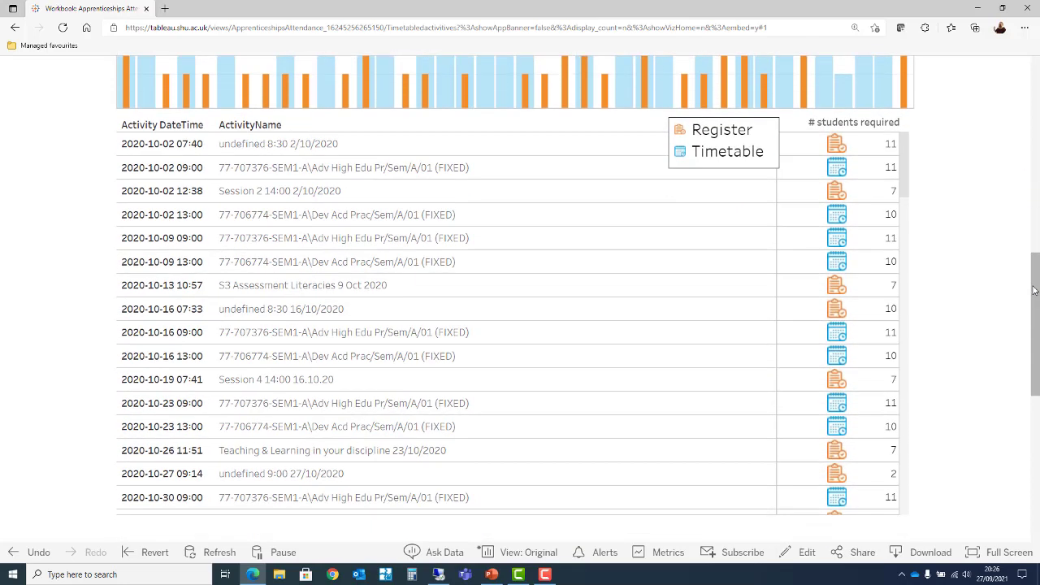